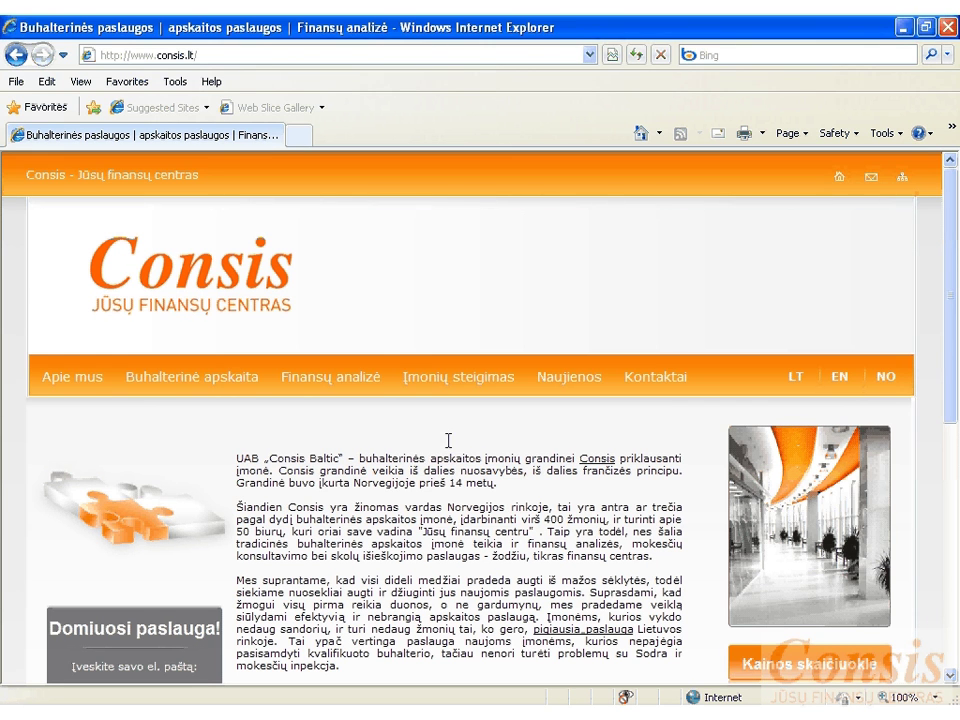
# - Switch the address from consis.lt to sodra.lt and open the Draudėjų portalas for insurers
pyautogui.click(161, 58)
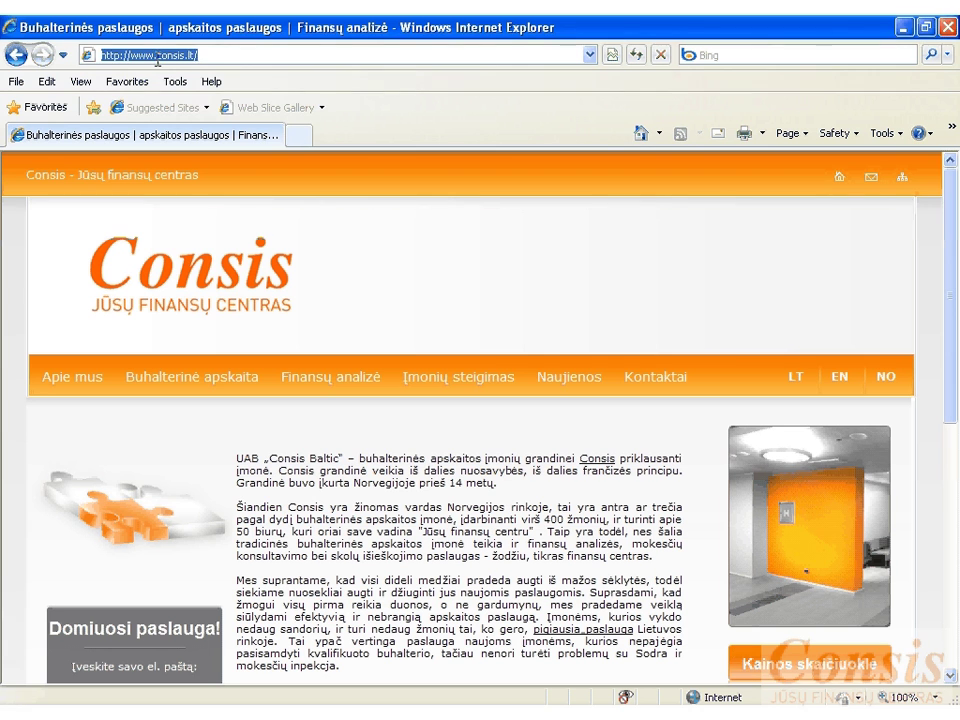
pyautogui.moveTo(157, 57); pyautogui.dragTo(214, 58)
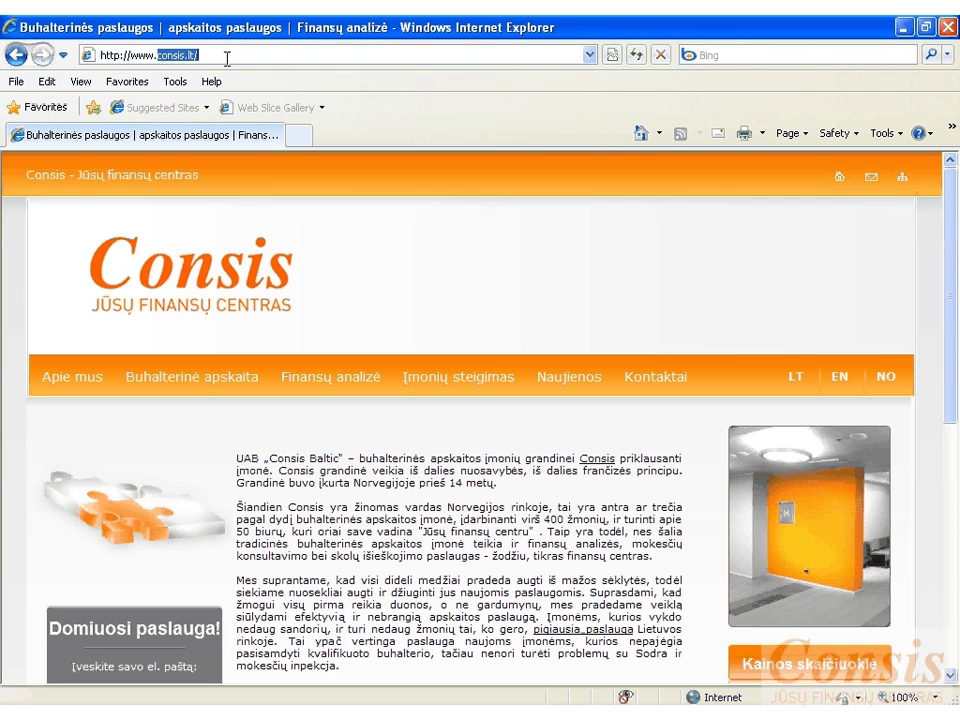
pyautogui.write('sodra')
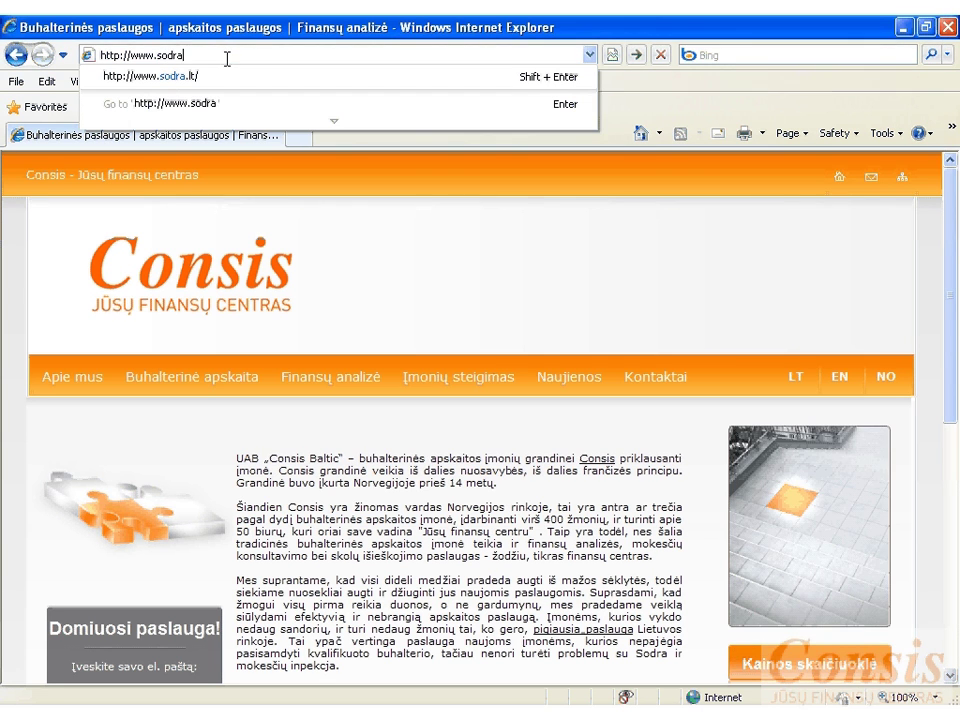
pyautogui.write('.lt')
pyautogui.press('Return')
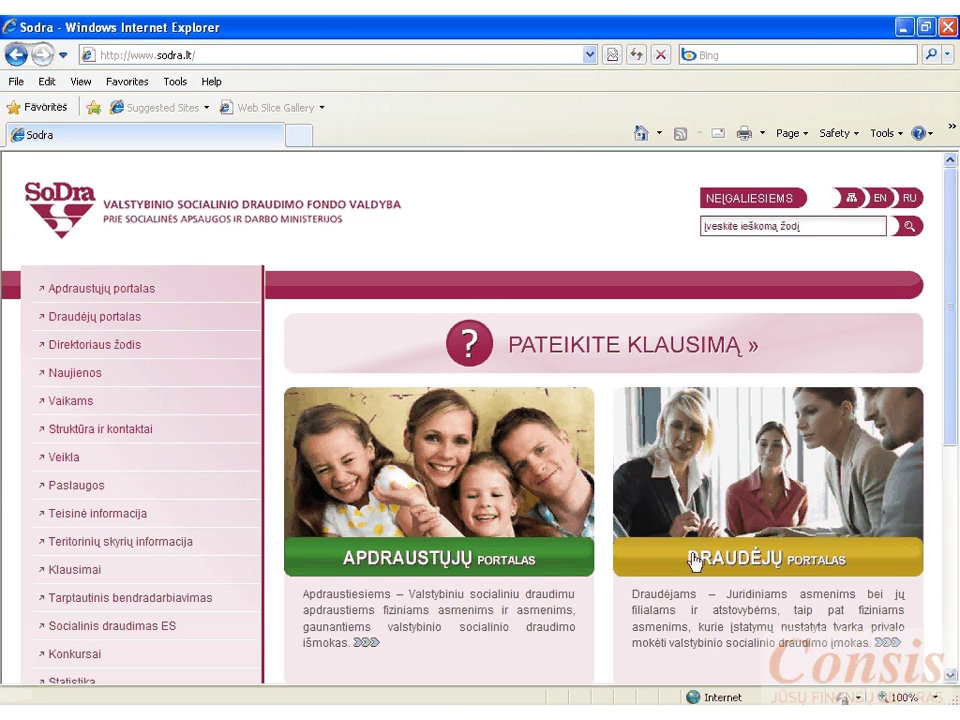
pyautogui.click(727, 561)
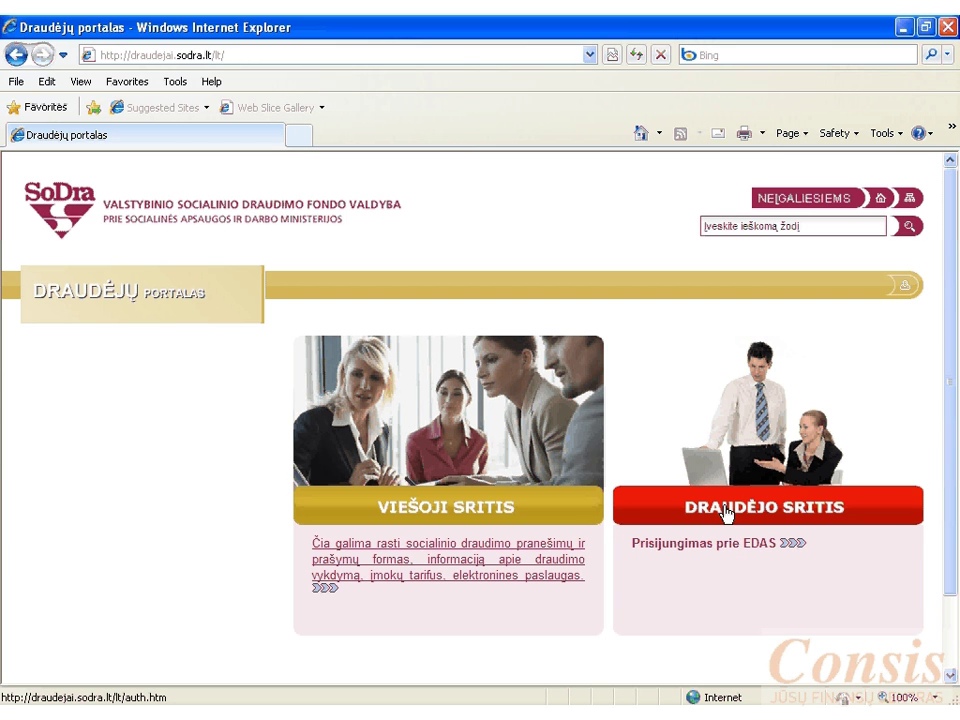
# - Start the Draudėjo sritis login and choose AB bankas „Swedbank“ for identification
pyautogui.click(727, 514)
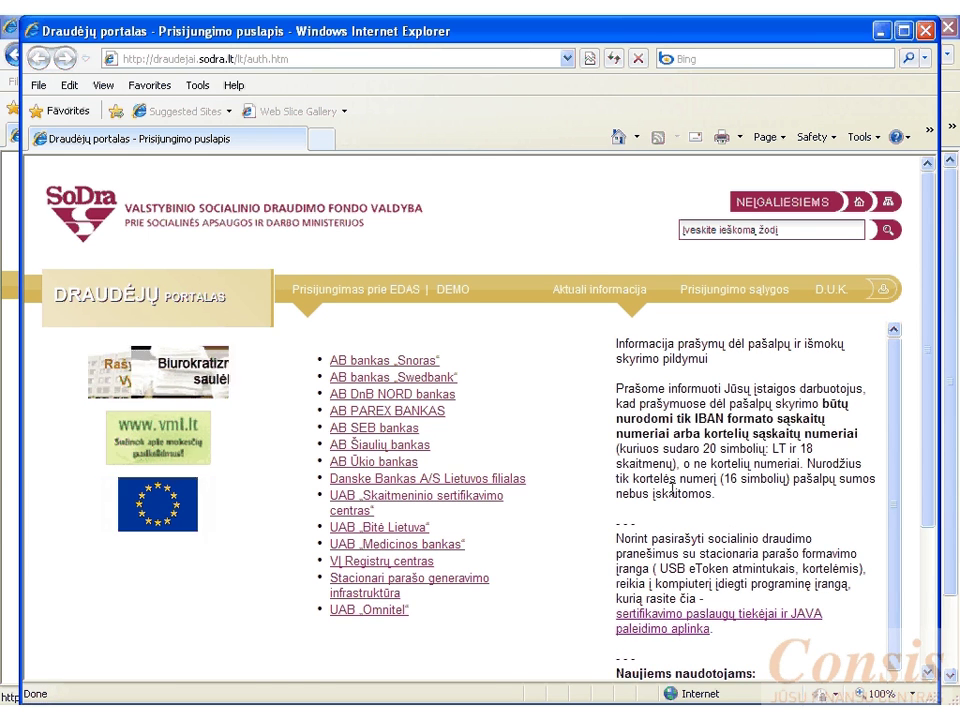
pyautogui.click(430, 378)
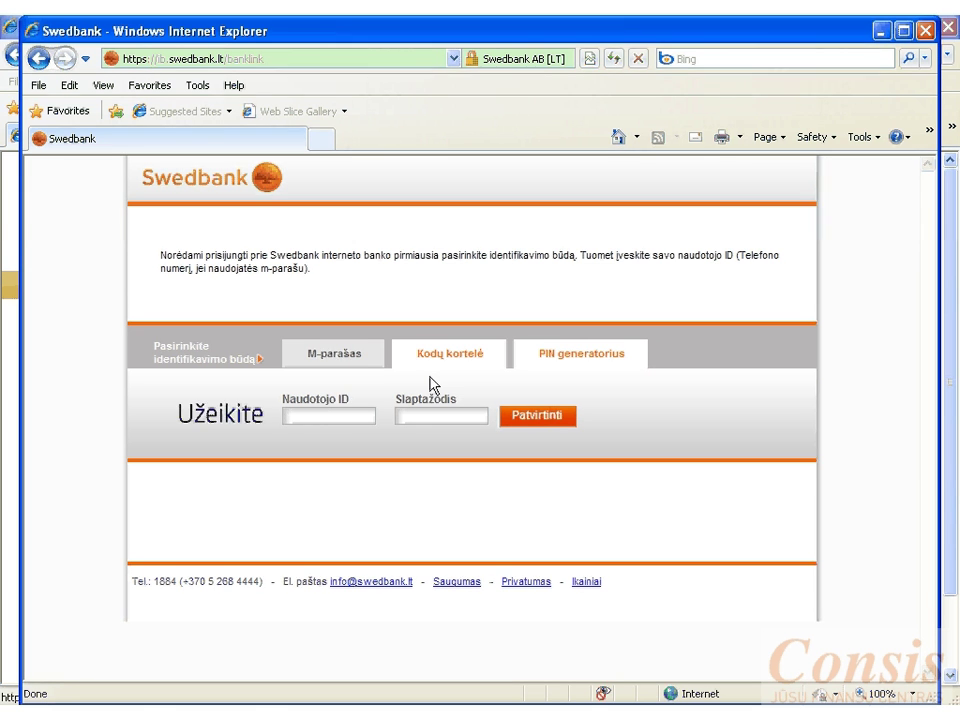
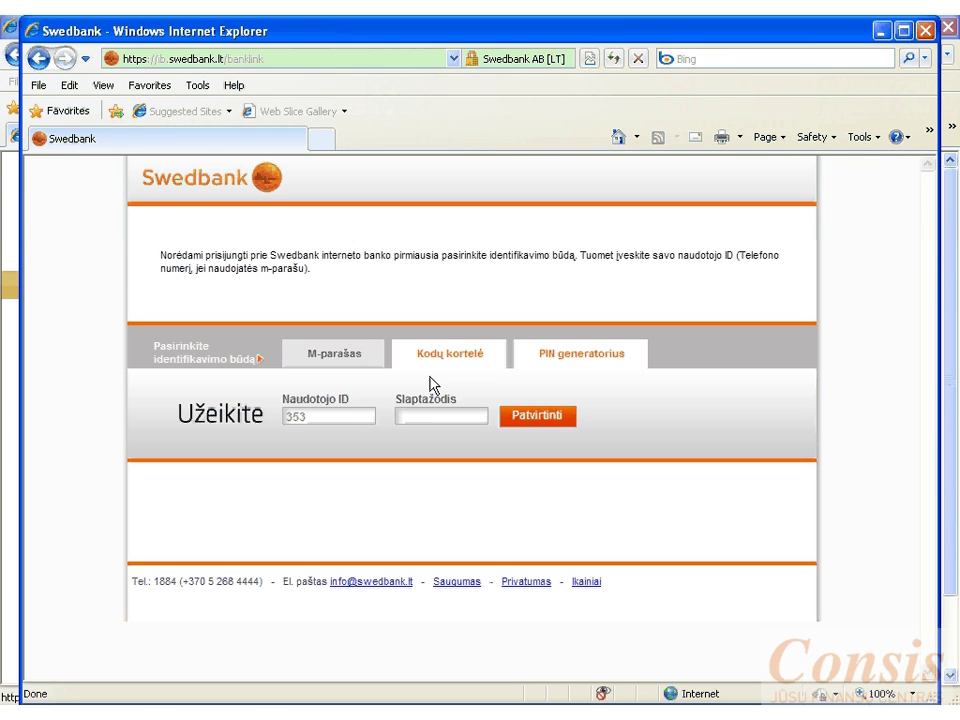
# - Sign in to Swedbank with the user ID and password, then consent to sending identification data
pyautogui.click(428, 412)
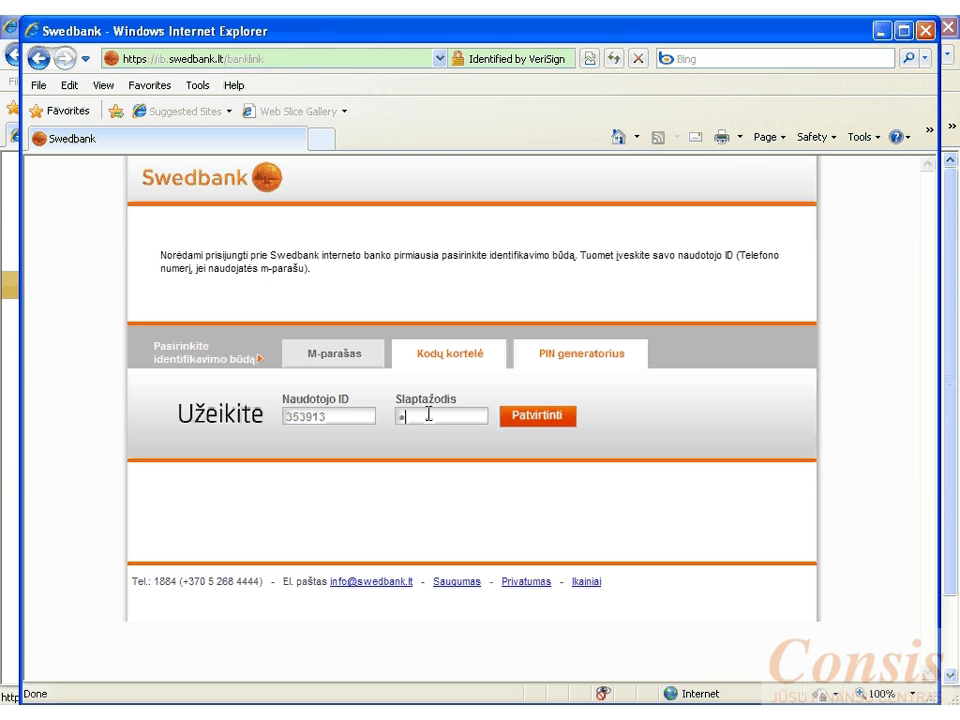
pyautogui.write('•')
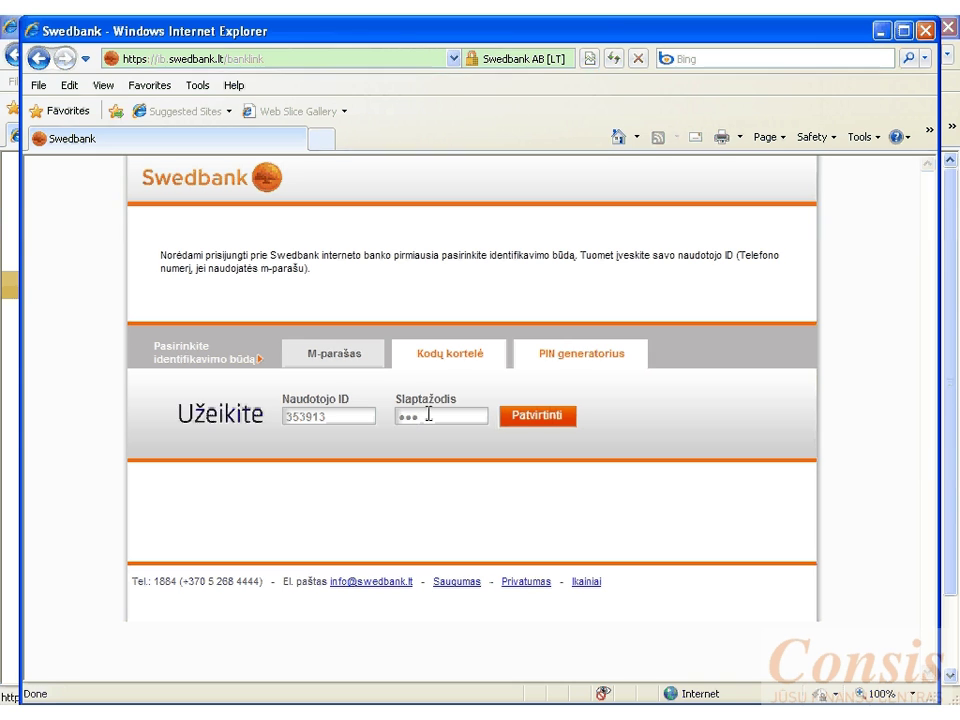
pyautogui.write('•')
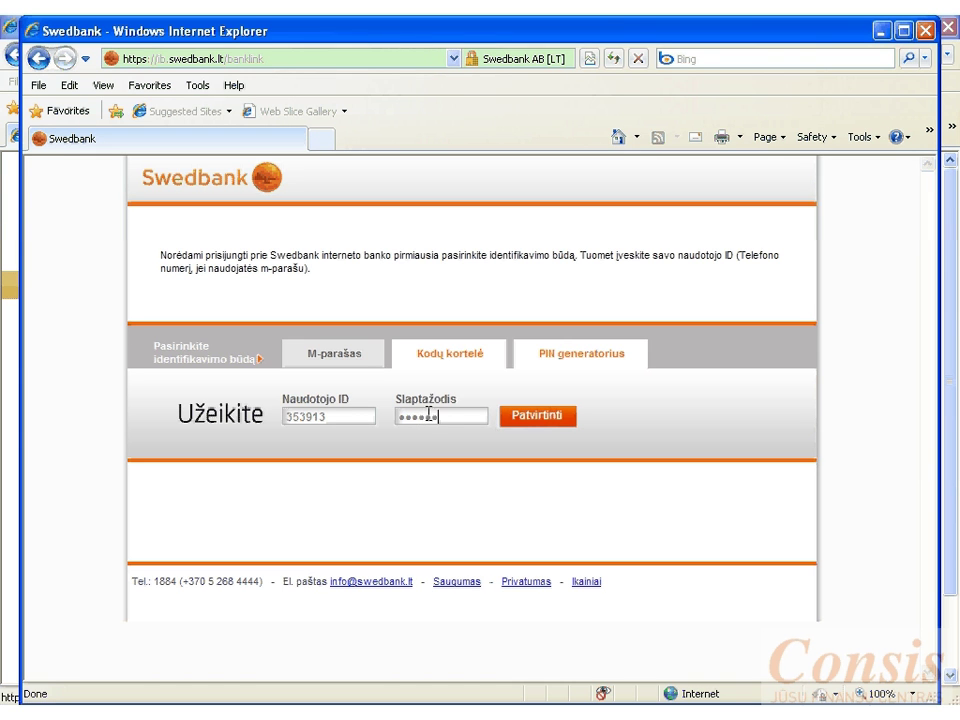
pyautogui.write('•')
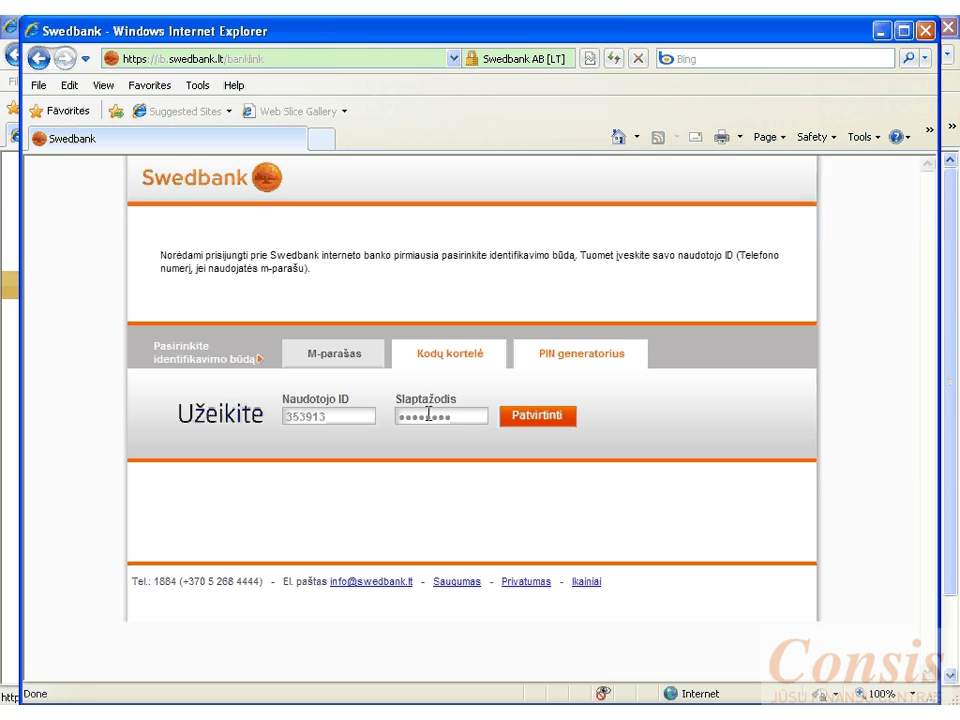
pyautogui.click(531, 417)
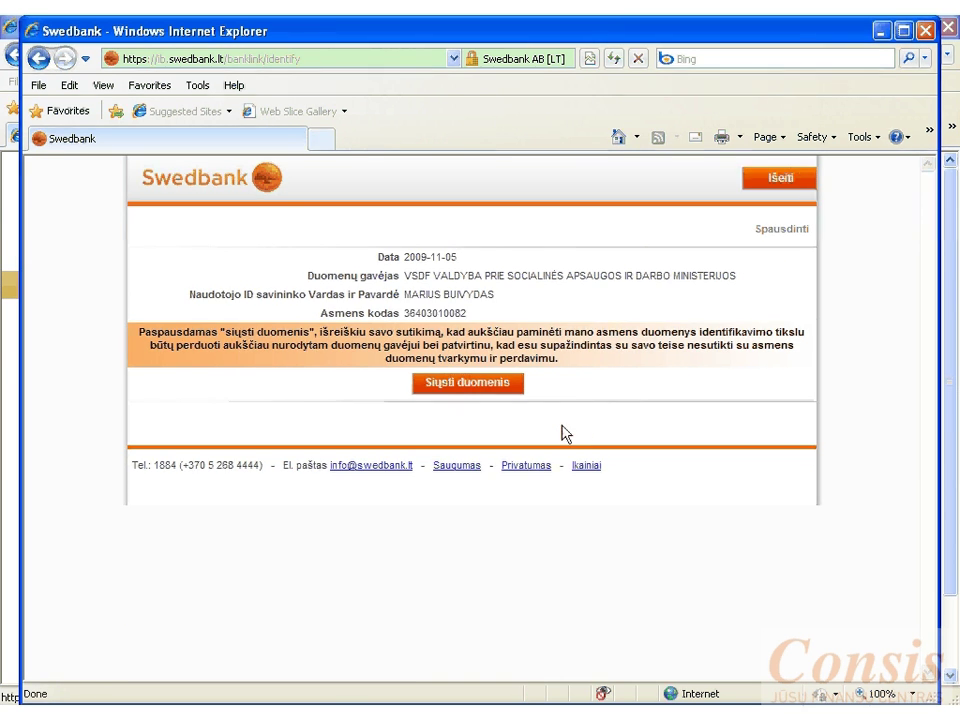
pyautogui.click(484, 386)
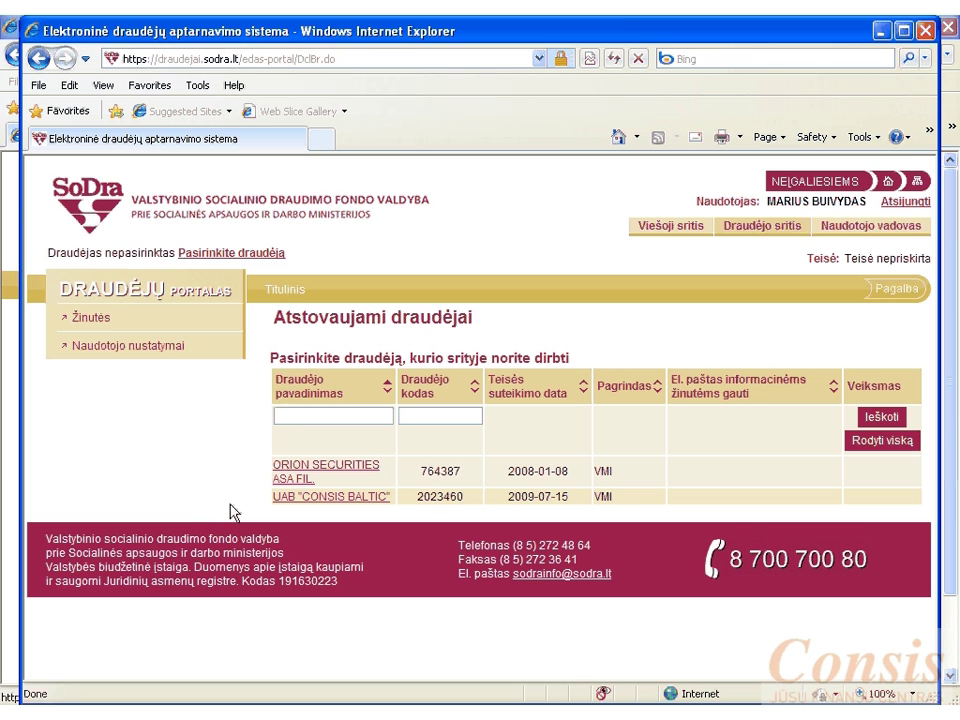
# - Choose UAB "CONSIS BALTIC" from the Atstovaujami draudėjai table
pyautogui.click(369, 497)
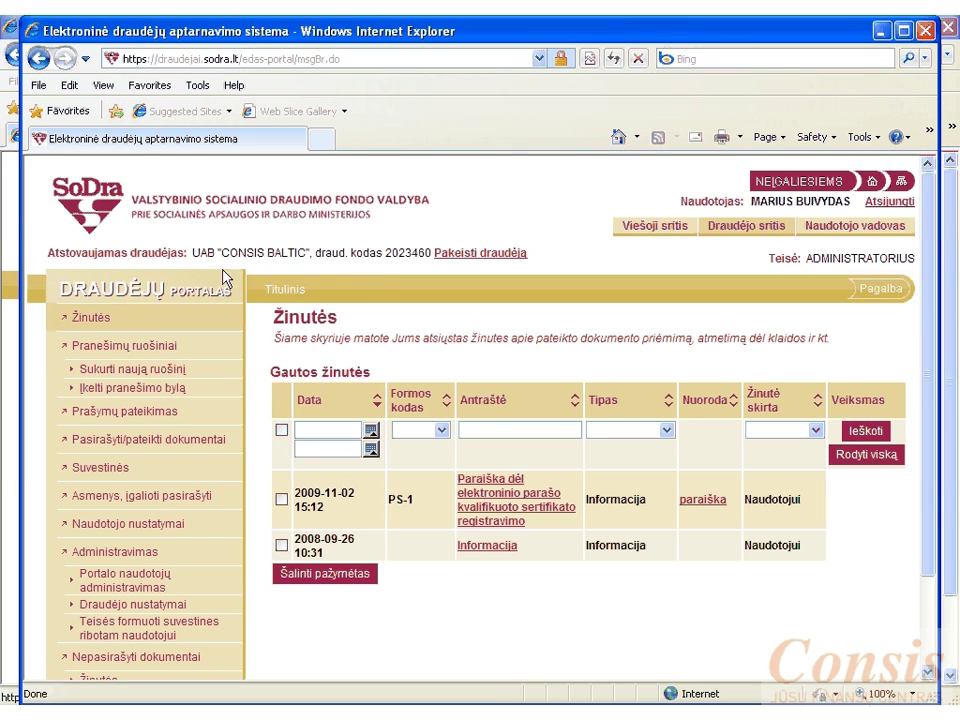
# - Open Administravimas > Portalo naudotojų administravimas and scroll to the Naujos teisės suteikimas form
pyautogui.scroll(-2, 222, 280)
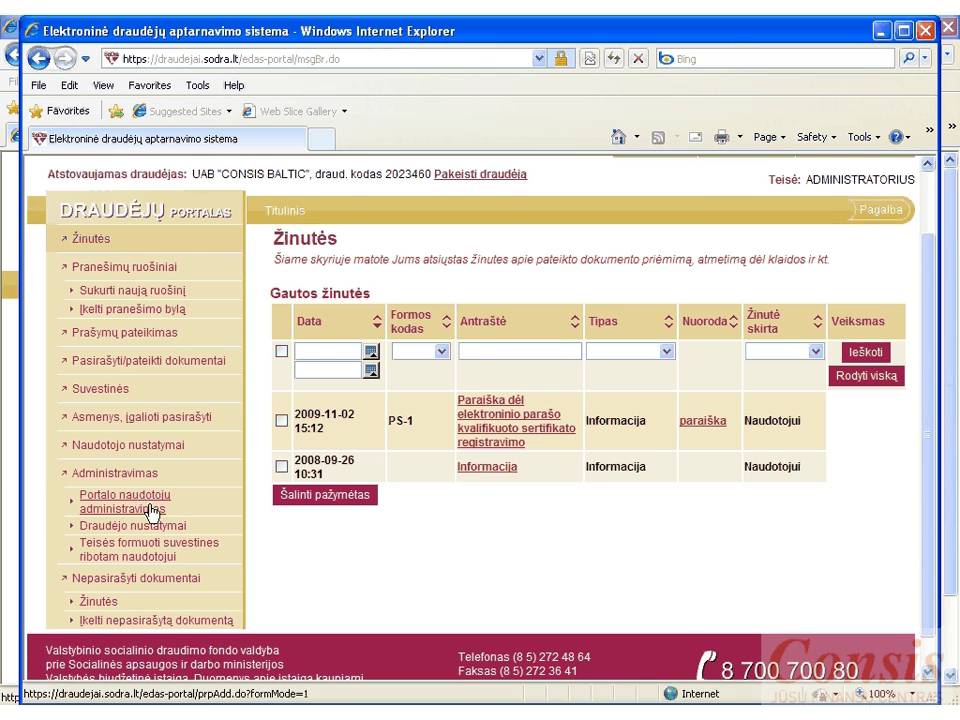
pyautogui.click(146, 511)
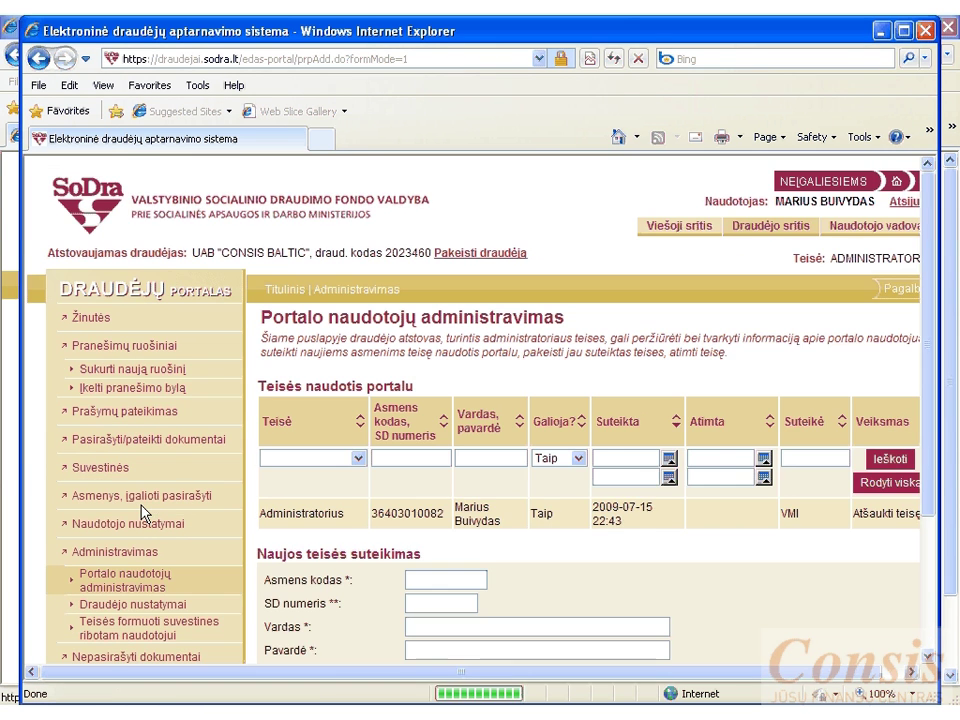
pyautogui.scroll(-1, 808, 563)
pyautogui.scroll(-1, 808, 563)
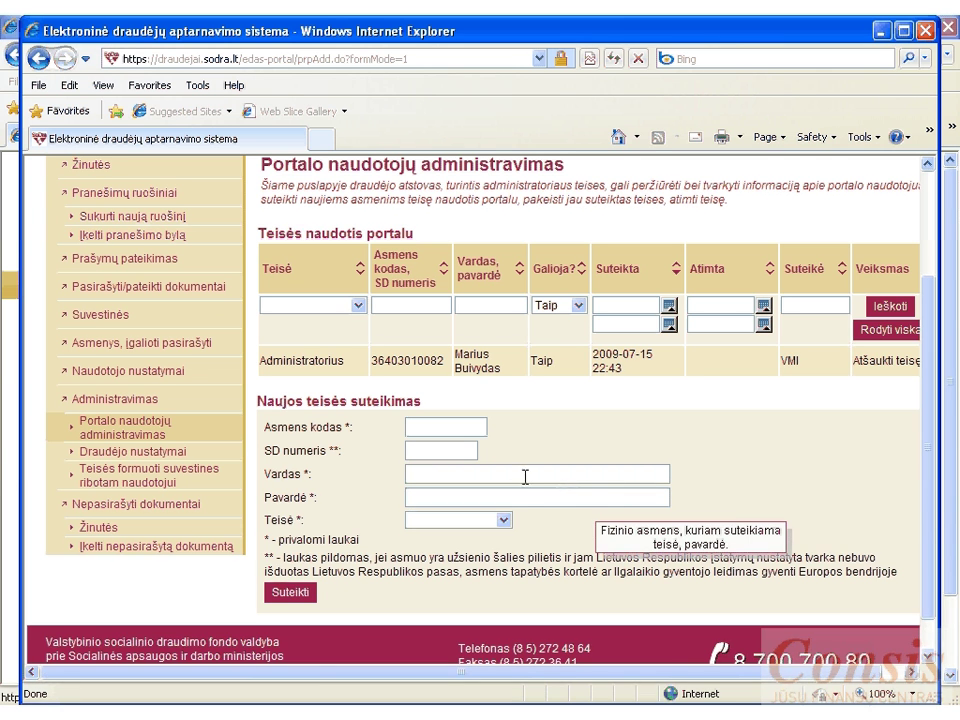
# - Enter the person's Asmens kodas, Vardas and Pavardė, and select the Administratorius right
pyautogui.click(427, 426)
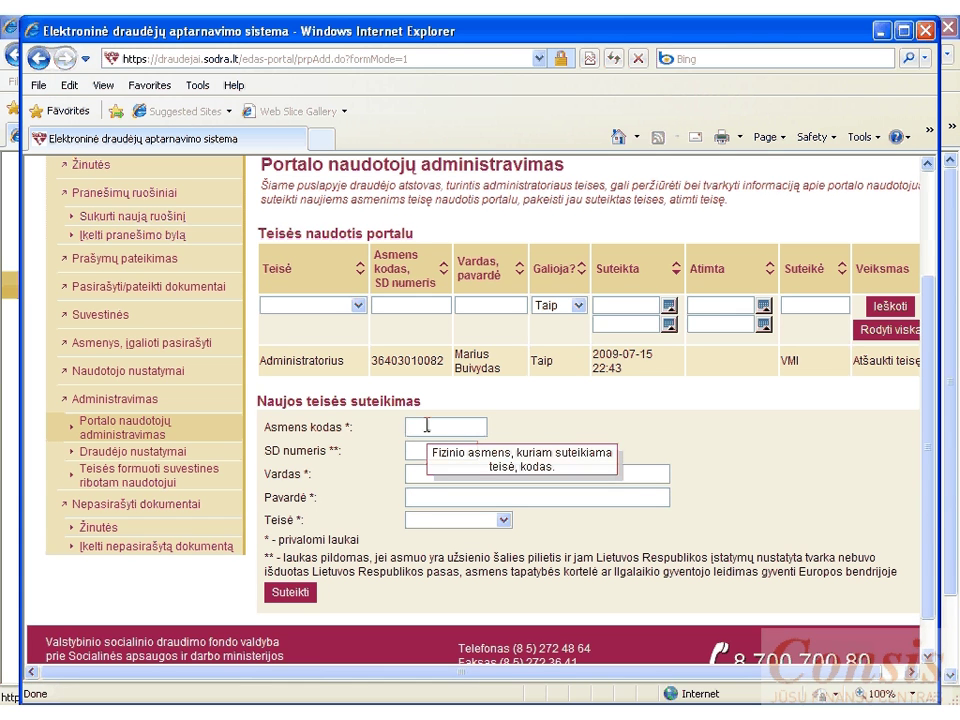
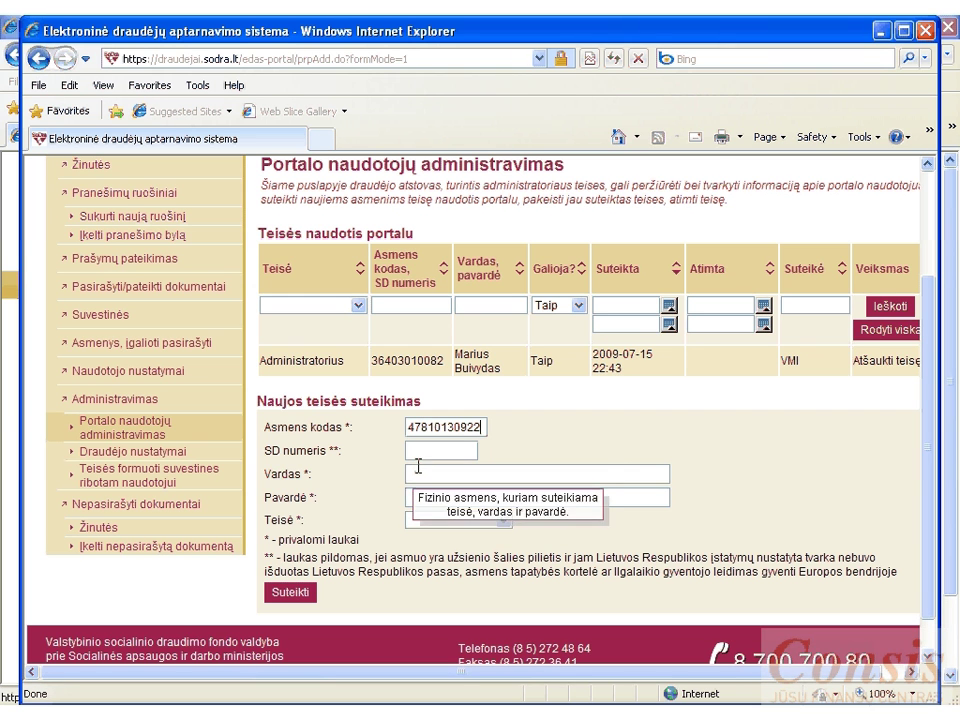
pyautogui.click(422, 468)
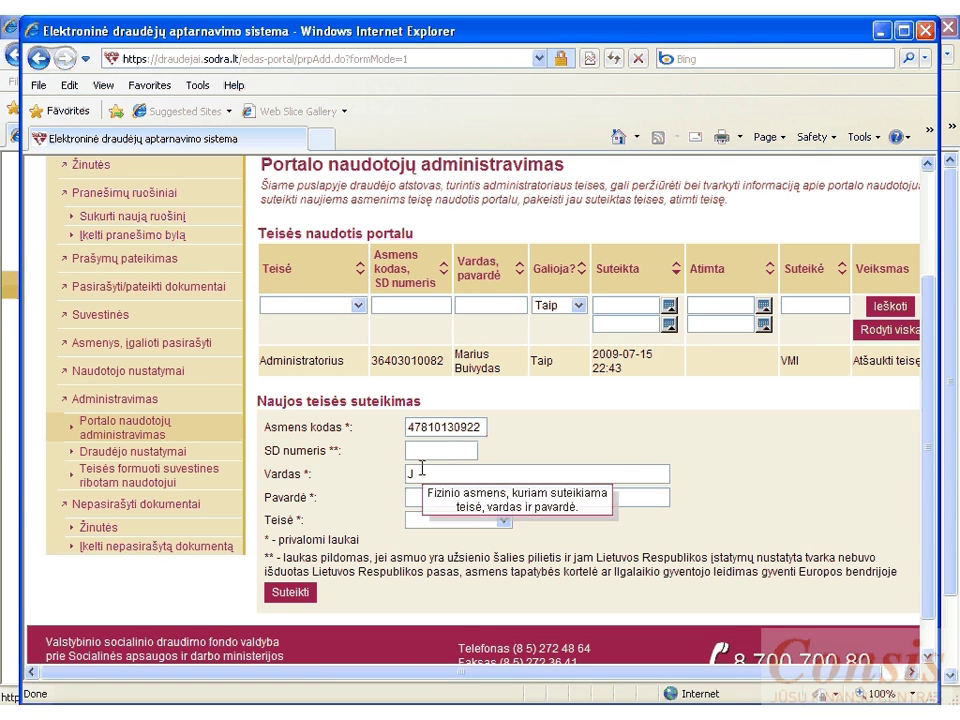
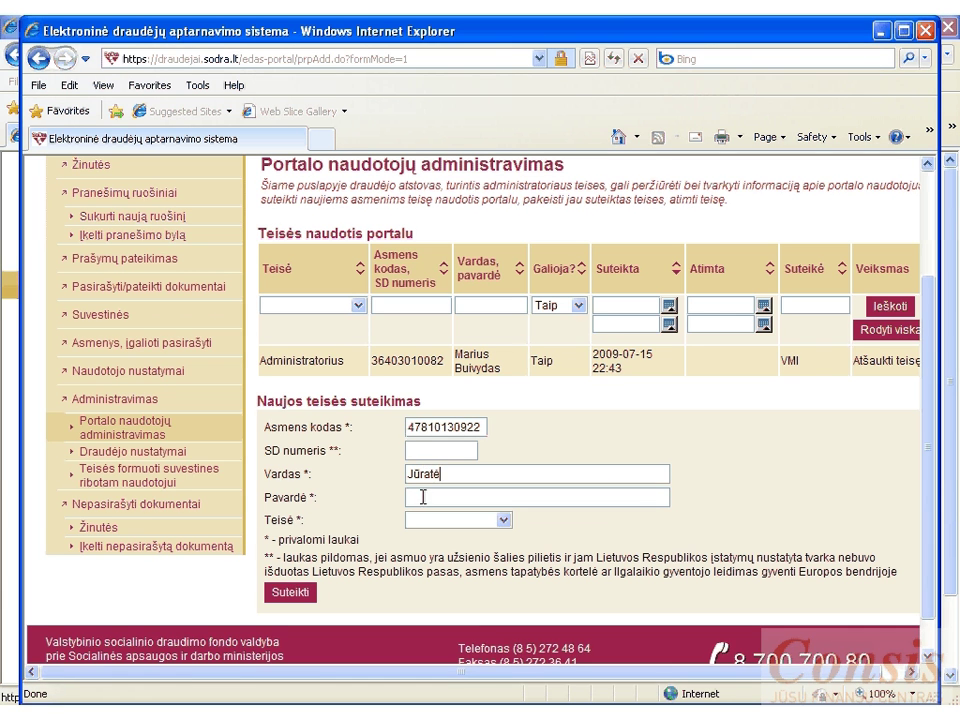
pyautogui.click(424, 496)
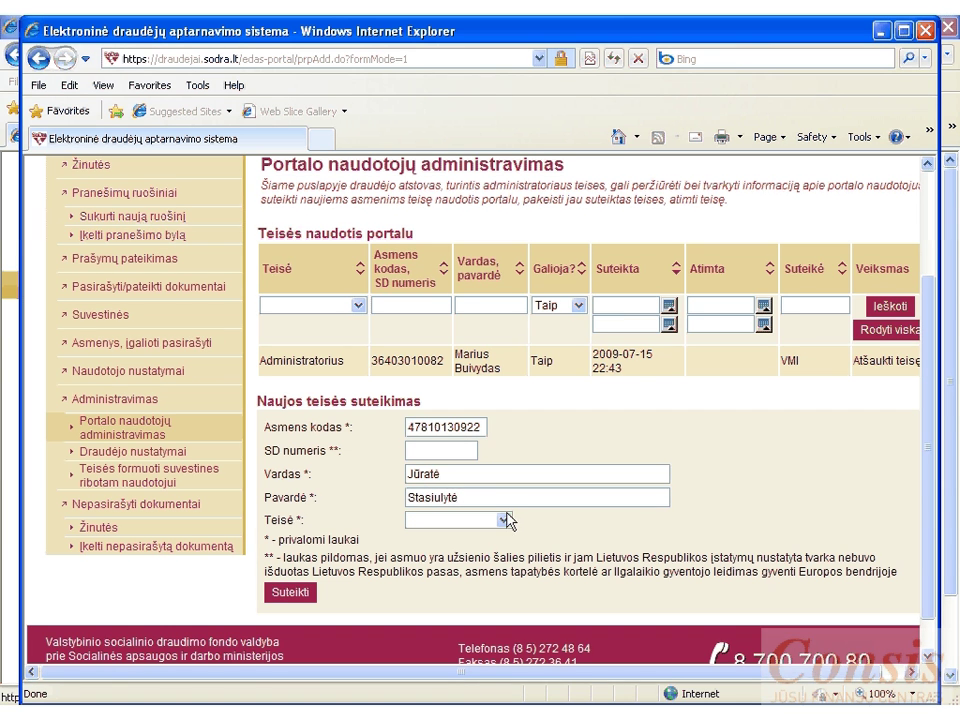
pyautogui.click(504, 520)
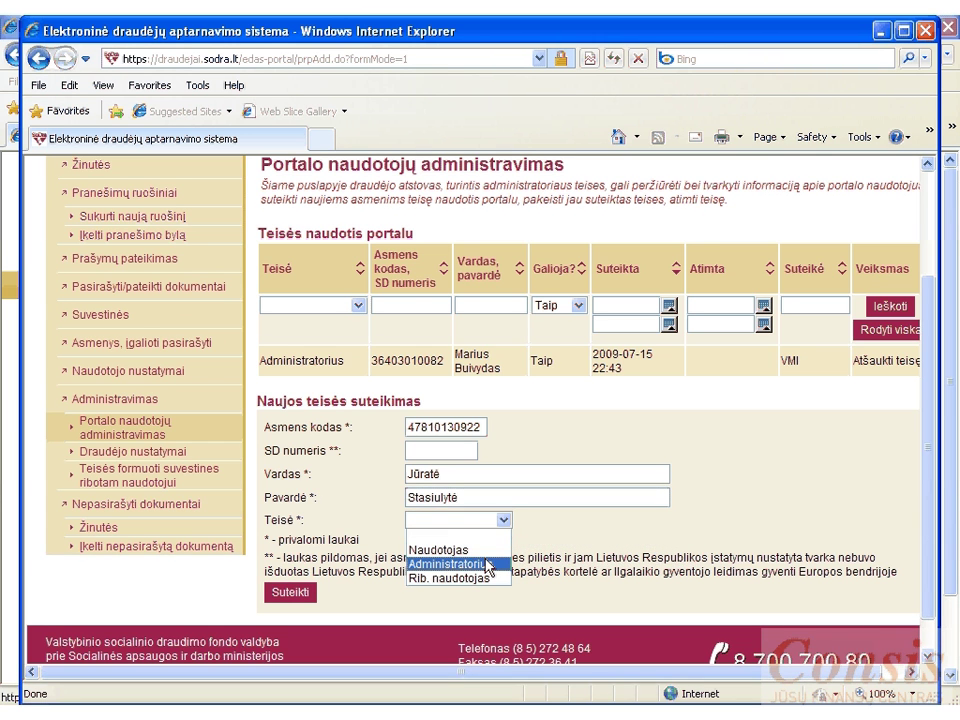
pyautogui.click(487, 564)
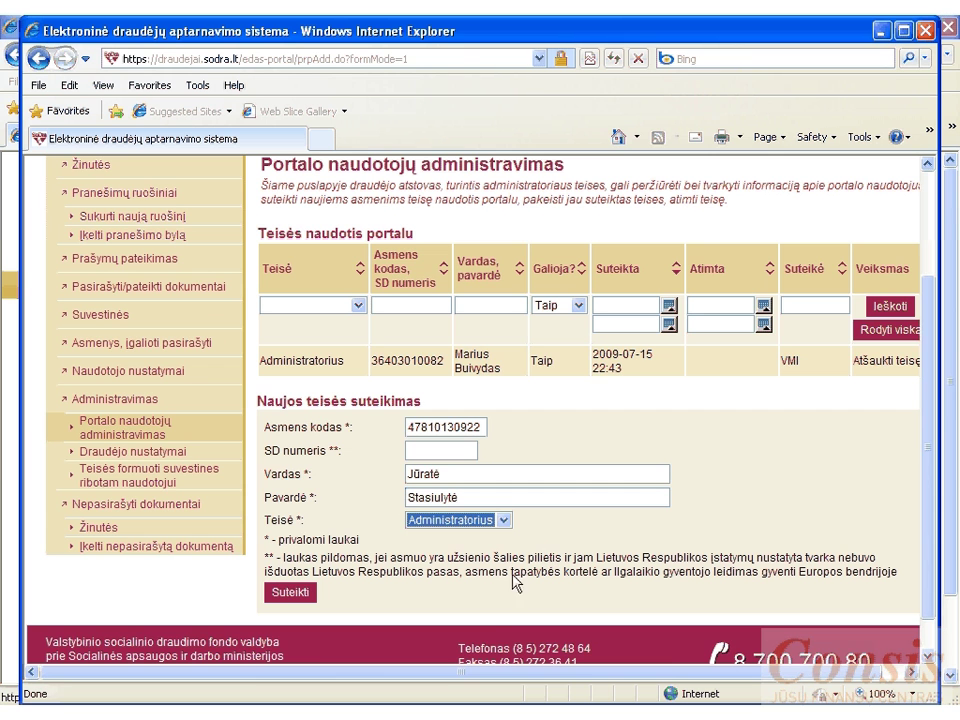
# - Submit with Suteikti and check the new Administratorius row dated 2009-11-05 in the rights table
pyautogui.click(304, 594)
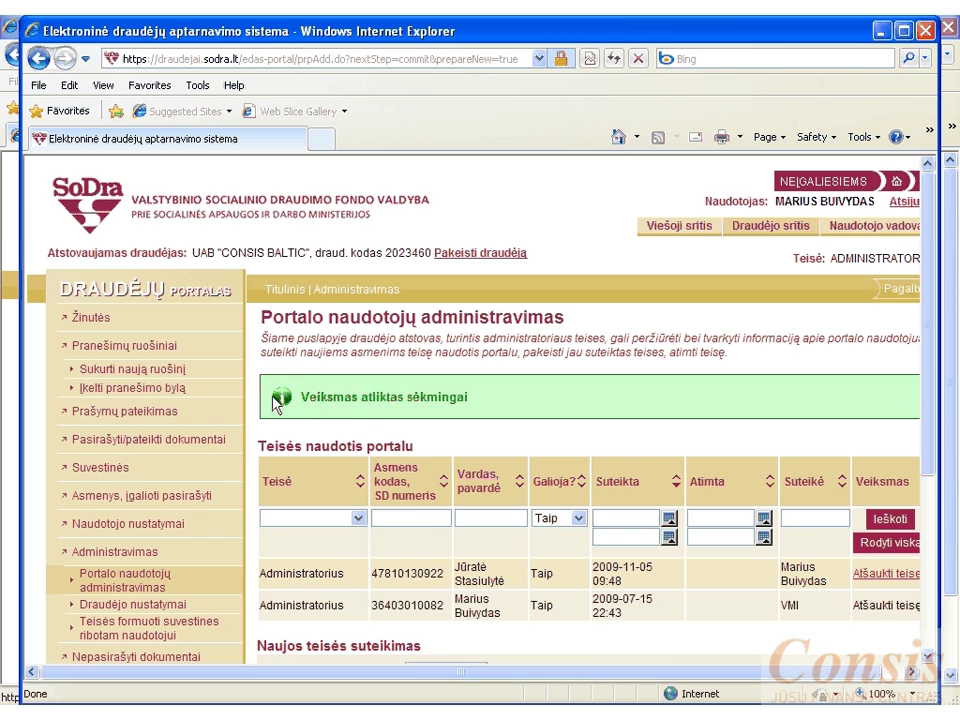
pyautogui.scroll(-1, 390, 470)
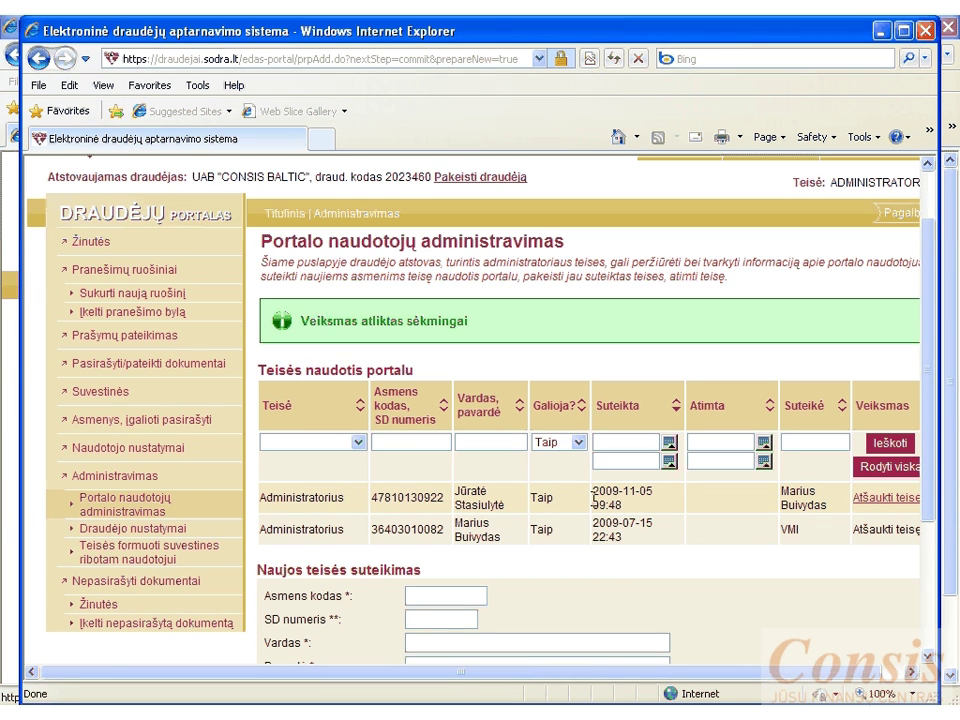
pyautogui.click(913, 672)
pyautogui.click(913, 672)
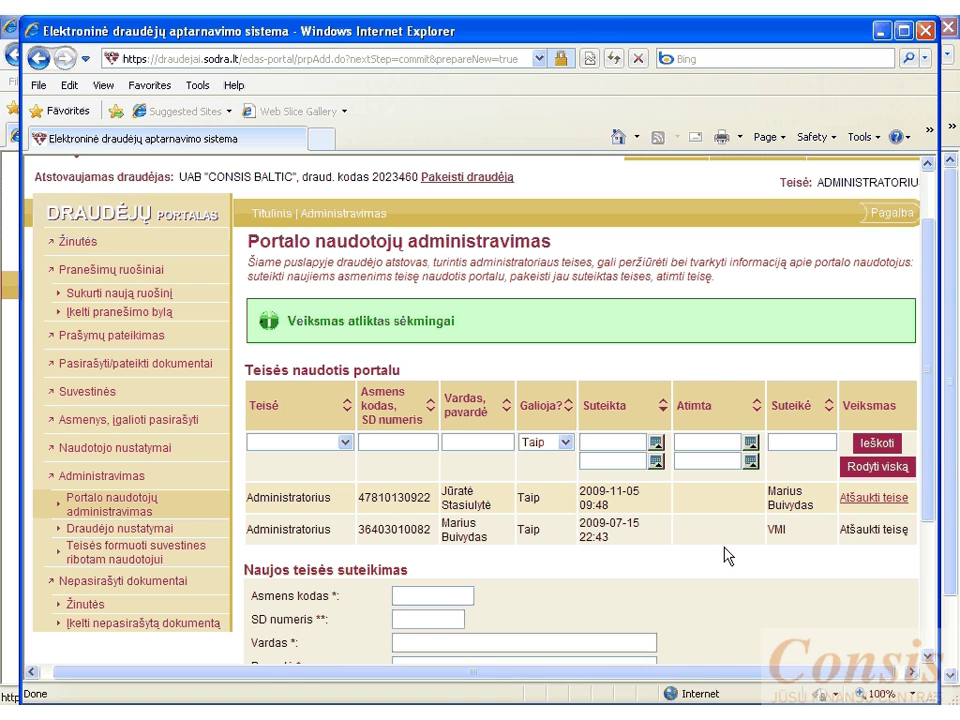
# - Revoke the new Administratorius right with Atšaukti teisę, confirming with OK
pyautogui.moveTo(818, 529)
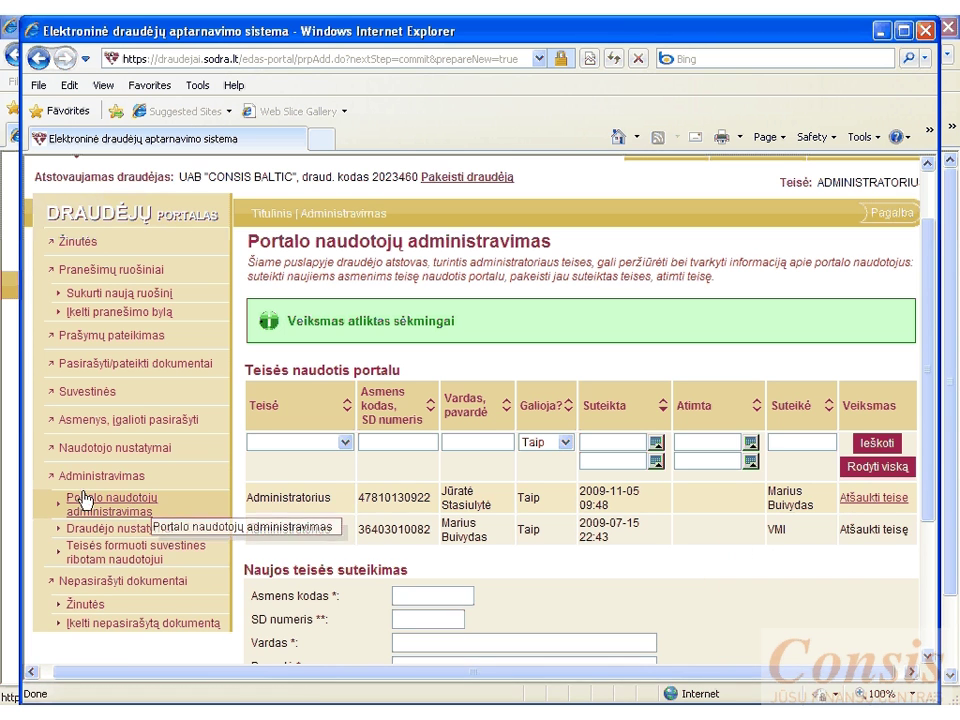
pyautogui.click(866, 499)
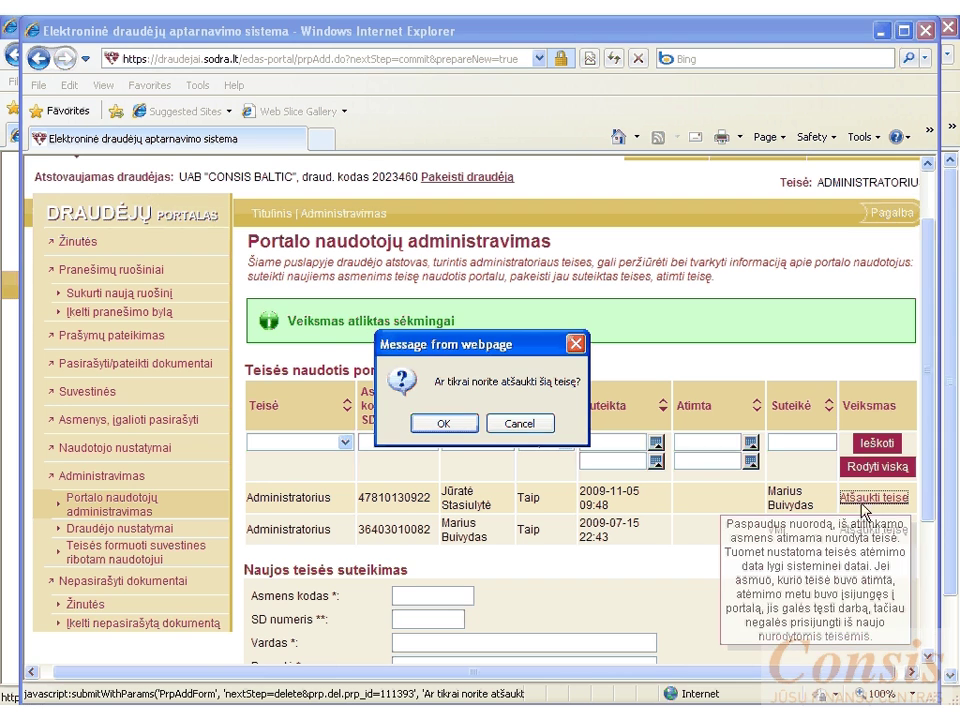
pyautogui.click(447, 425)
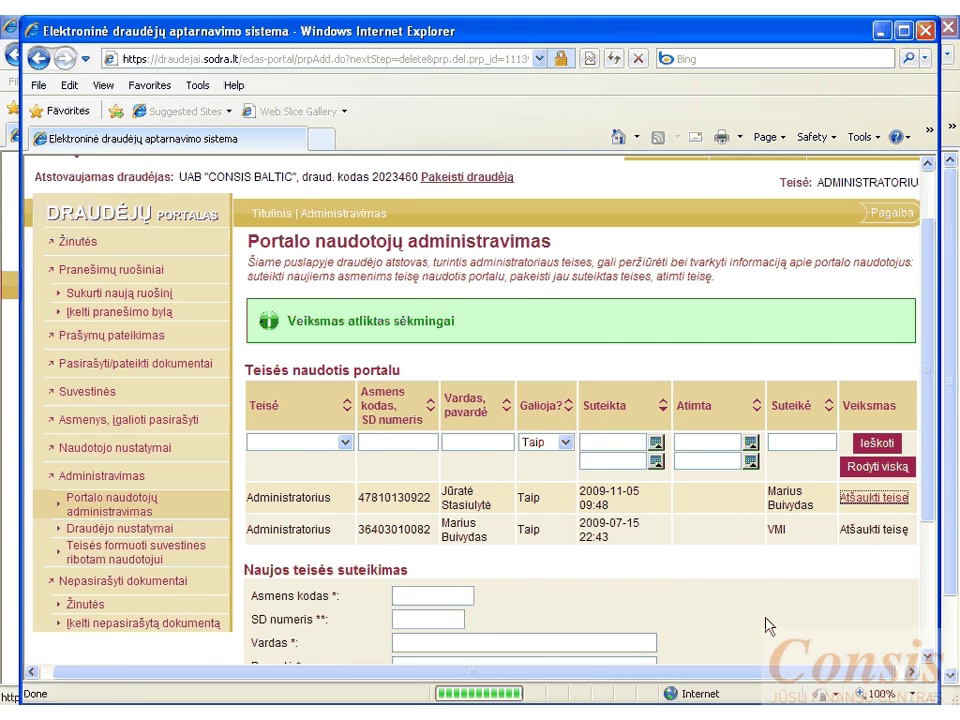
# - Review the rights table, then close the Internet Explorer portal window
pyautogui.scroll(-1, 766, 626)
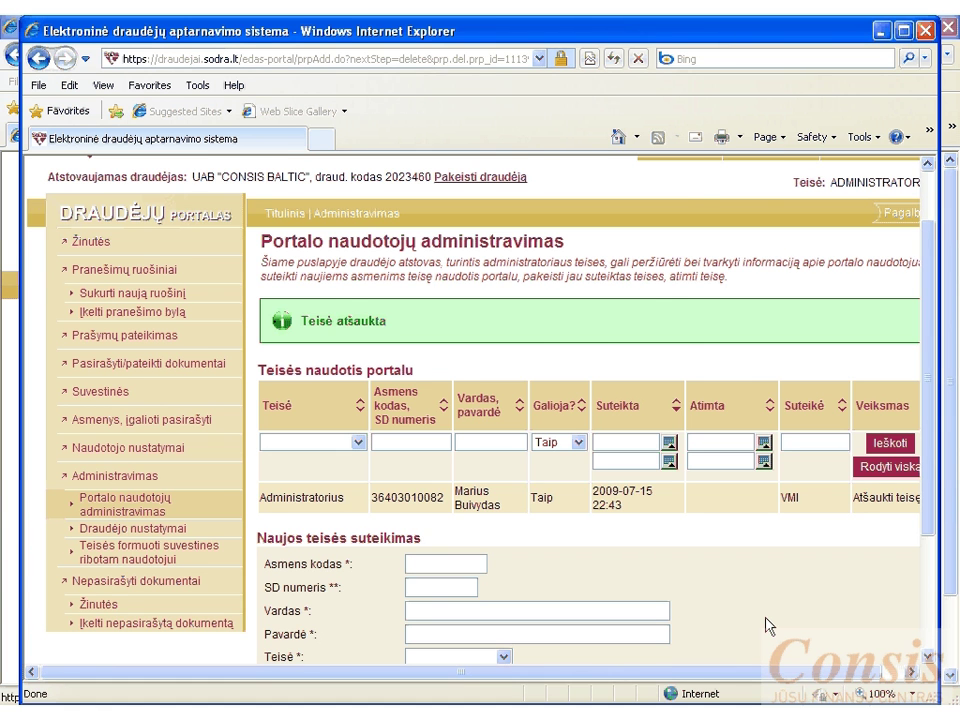
pyautogui.scroll(-1, 766, 626)
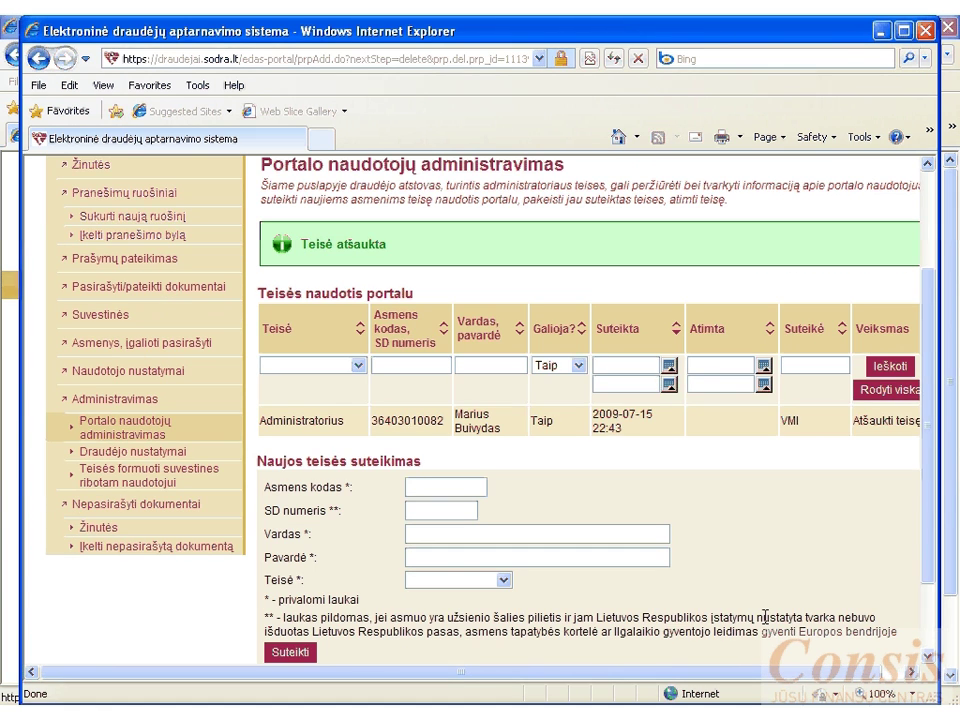
pyautogui.scroll(2, 789, 542)
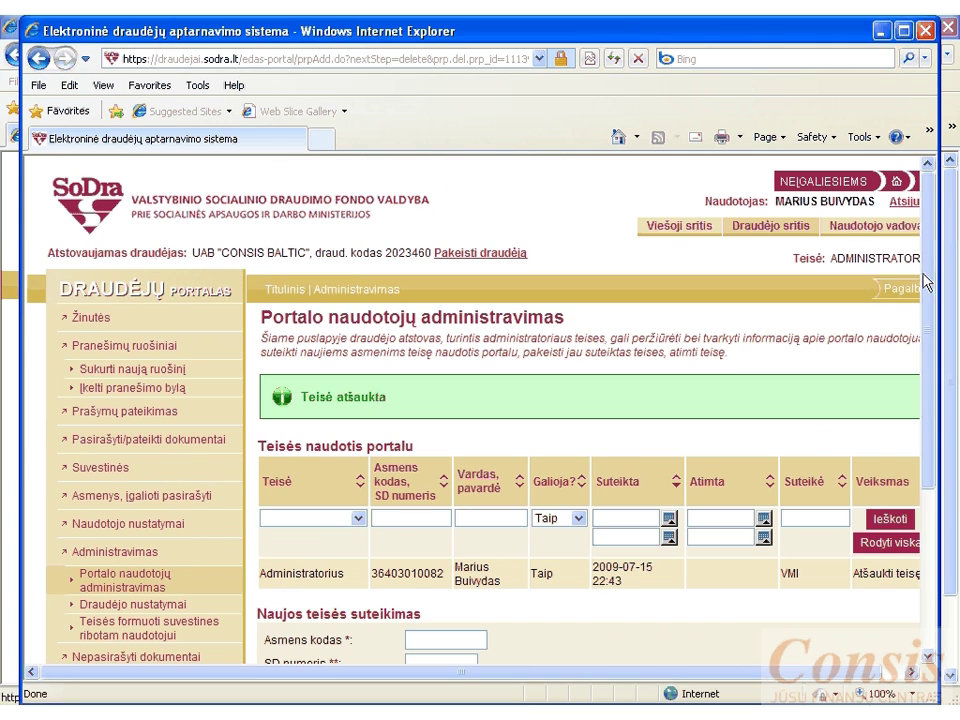
pyautogui.click(926, 30)
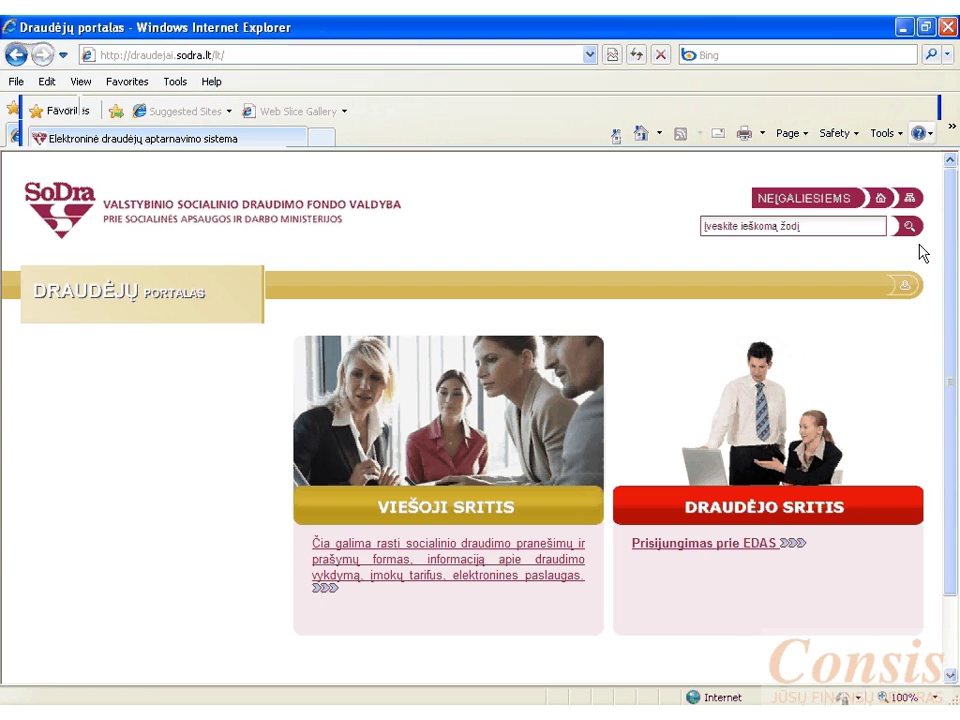